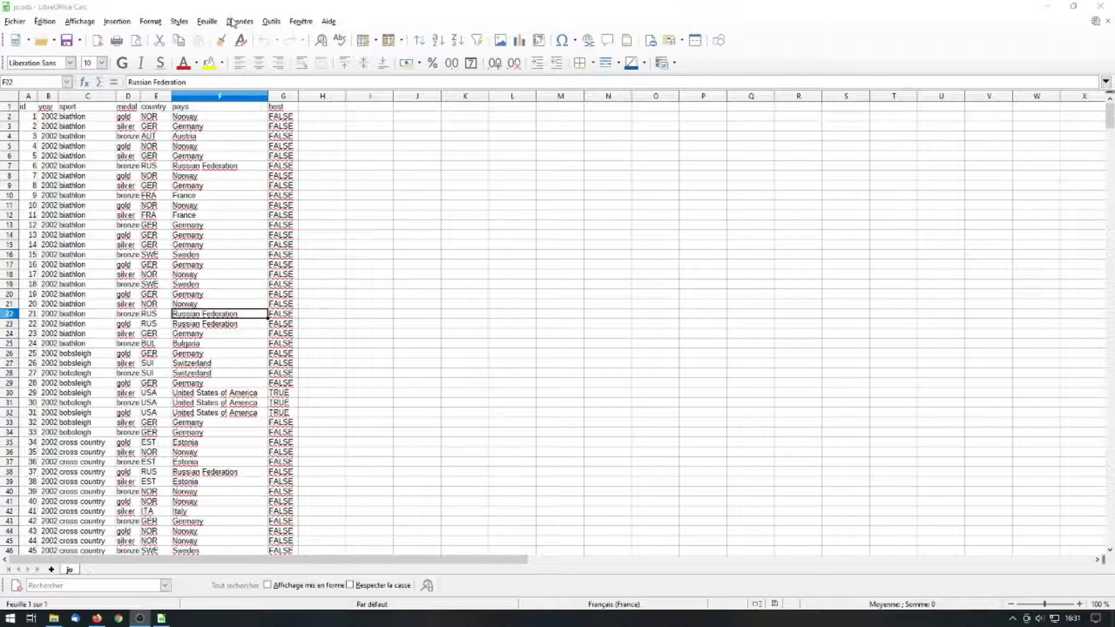
pyautogui.click(117, 23)
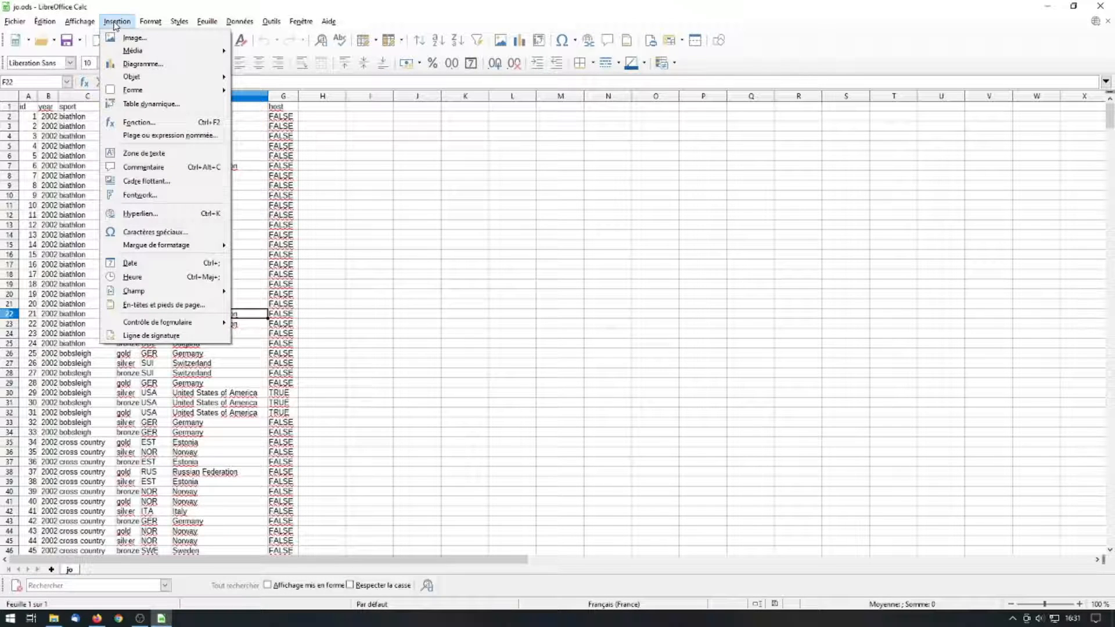
pyautogui.click(171, 105)
pyautogui.click(608, 341)
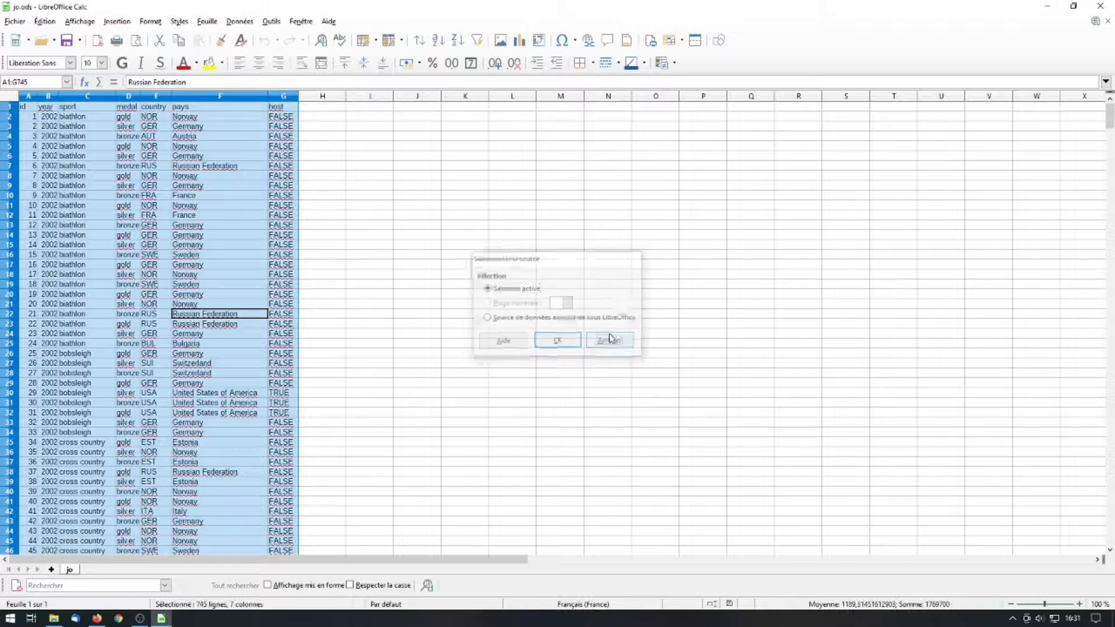
# Start a new pivot table using the active selection of the Olympic medal data as its source
pyautogui.click(239, 21)
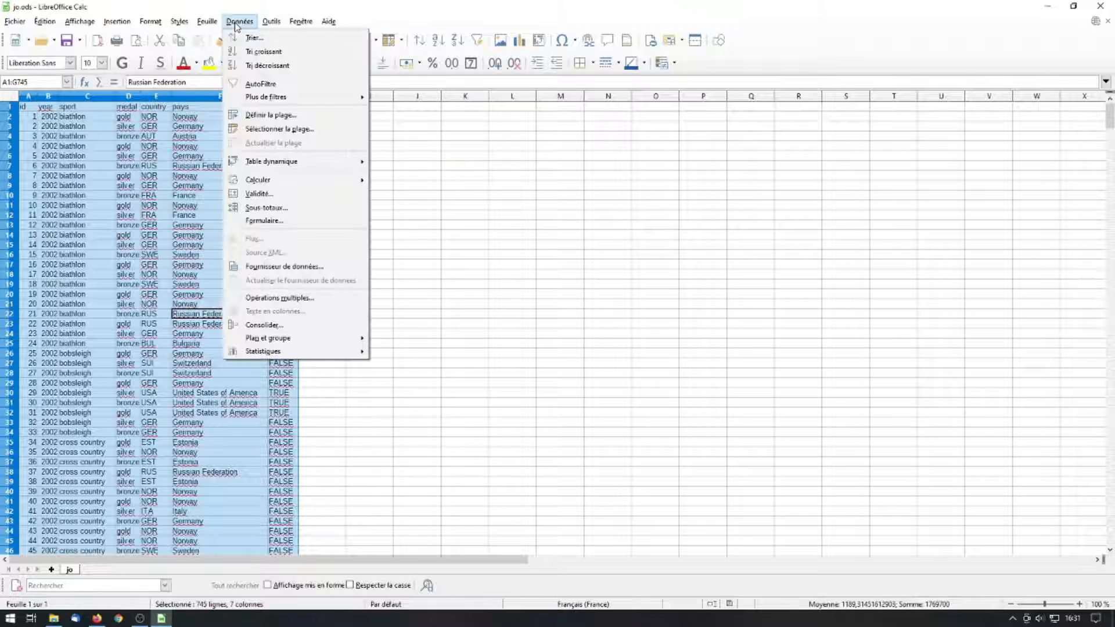
pyautogui.moveTo(286, 169)
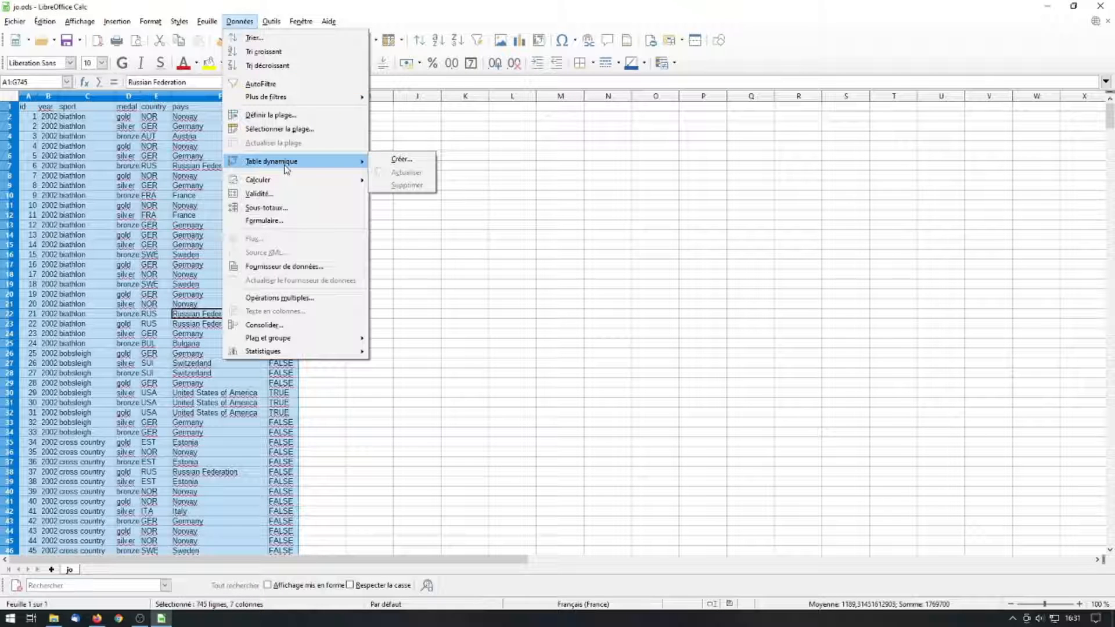
pyautogui.click(398, 167)
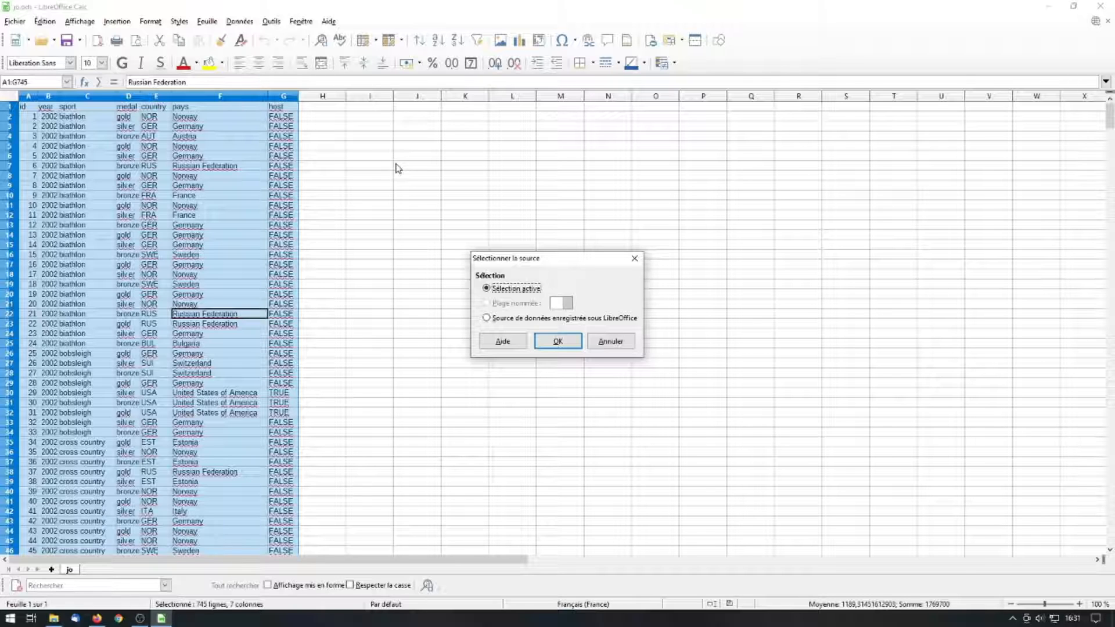
pyautogui.click(561, 342)
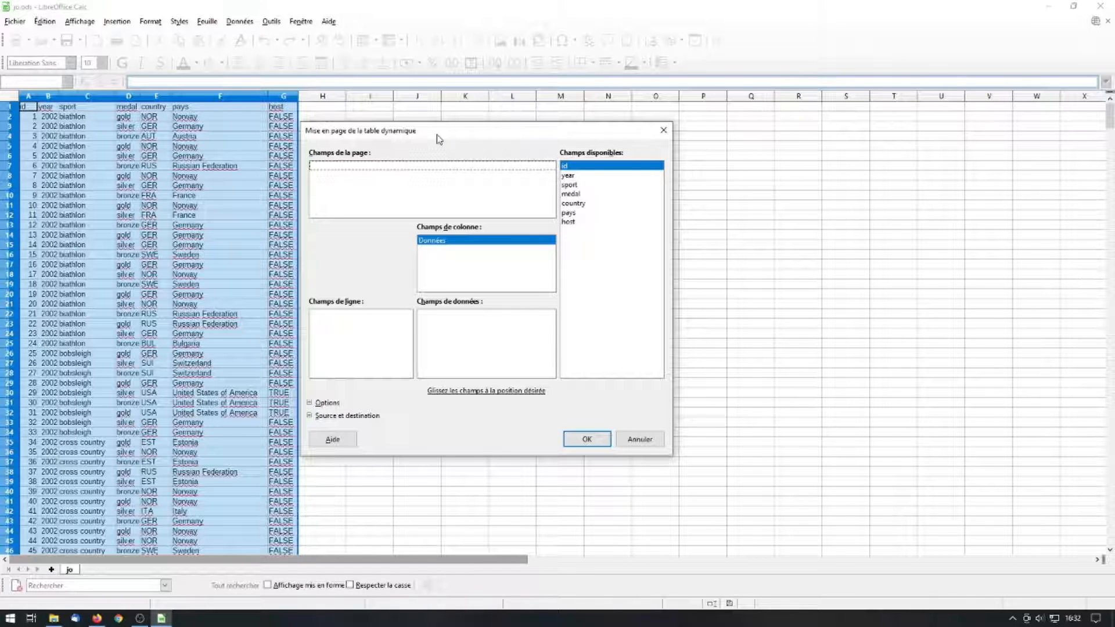
# Create the pivot table with pays as row field, medal as column field and medal as data field
pyautogui.click(575, 213)
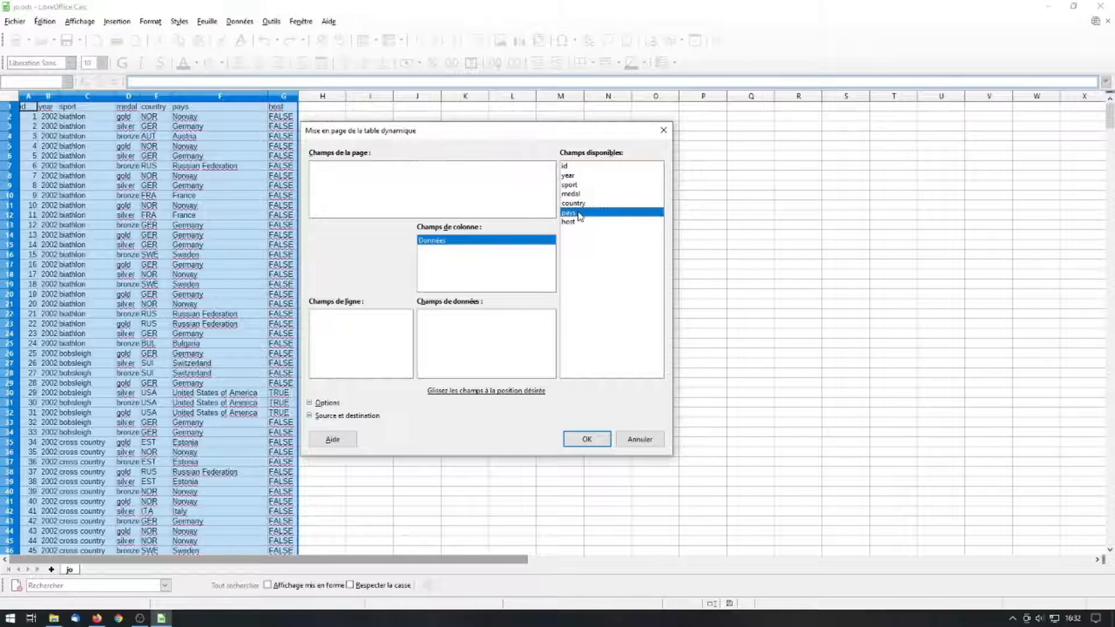
pyautogui.moveTo(579, 217); pyautogui.dragTo(345, 336)
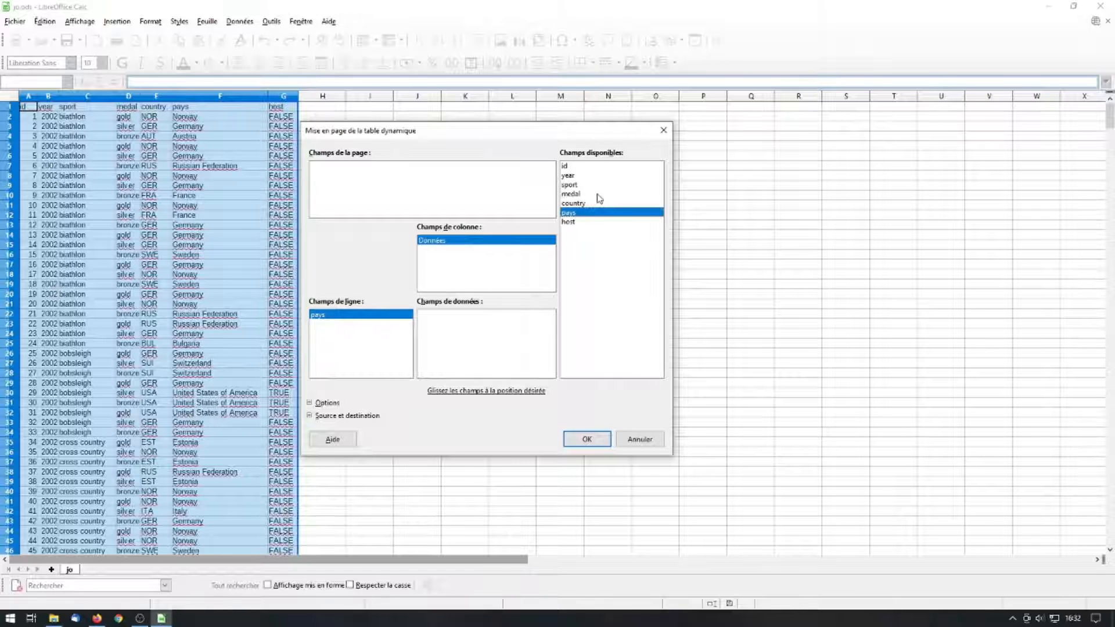
pyautogui.moveTo(598, 195); pyautogui.dragTo(455, 265)
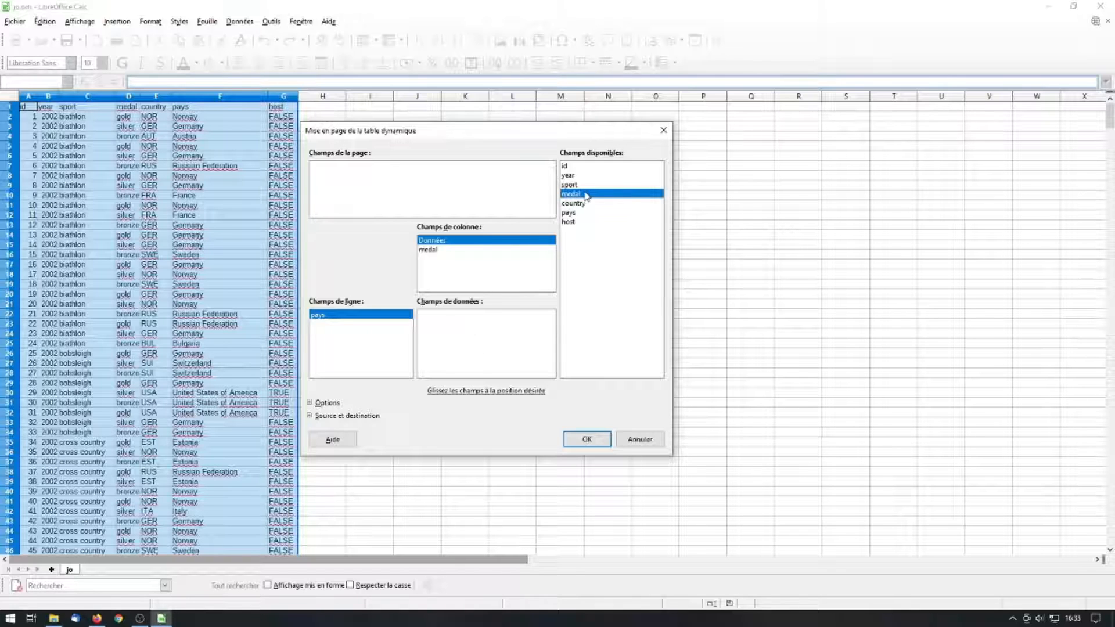
pyautogui.moveTo(487, 374); pyautogui.dragTo(474, 336)
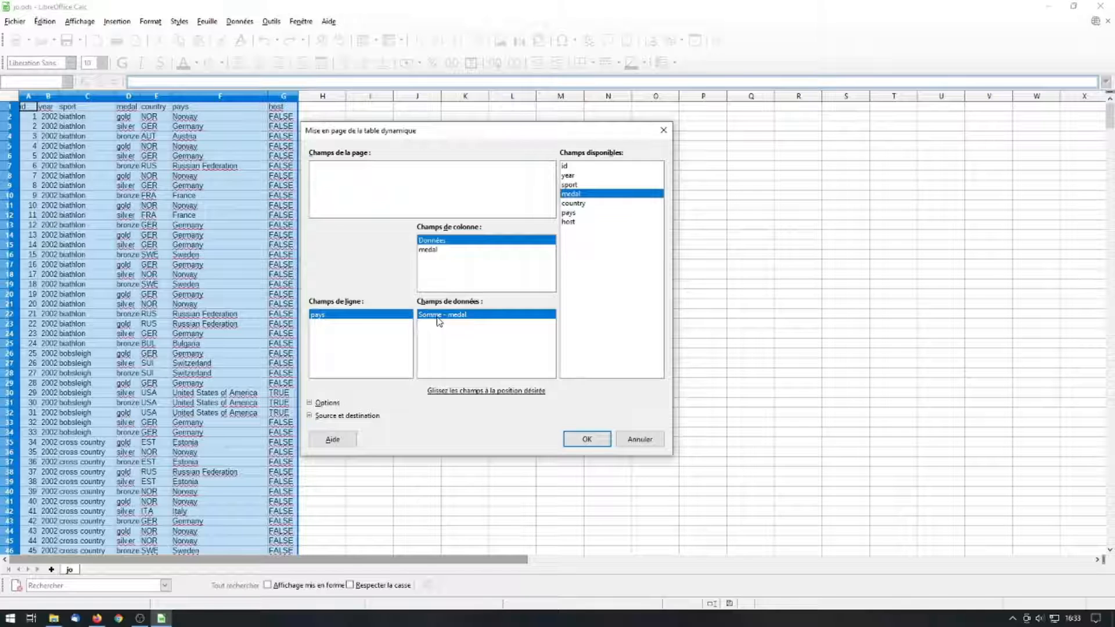
pyautogui.click(587, 440)
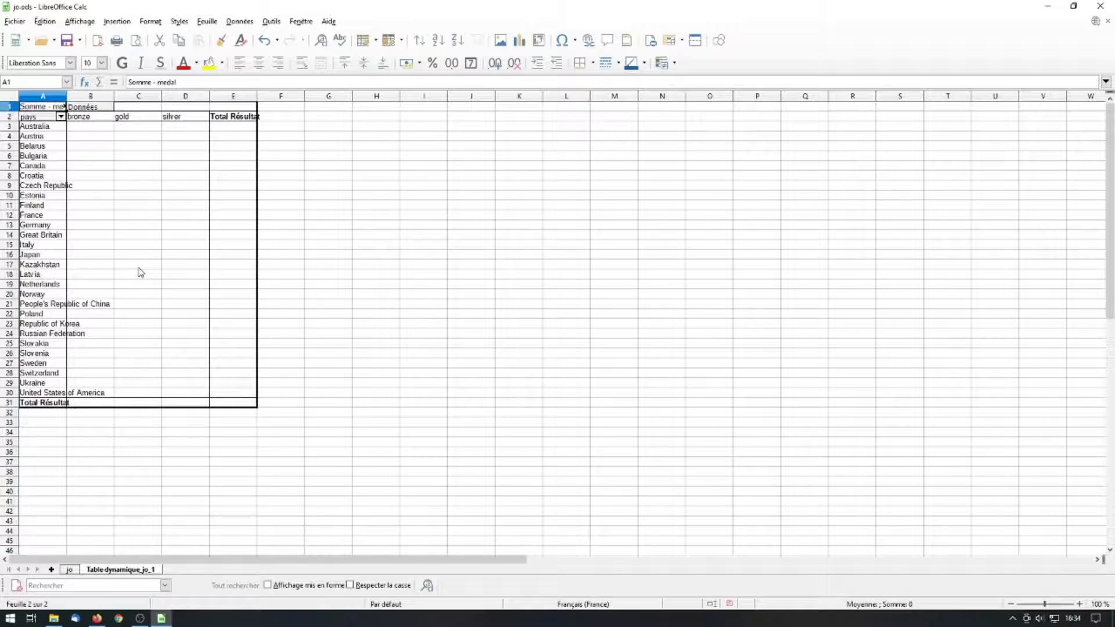
# Edit the pivot table layout so the medal data field uses the Nombre function
pyautogui.rightClick(128, 209)
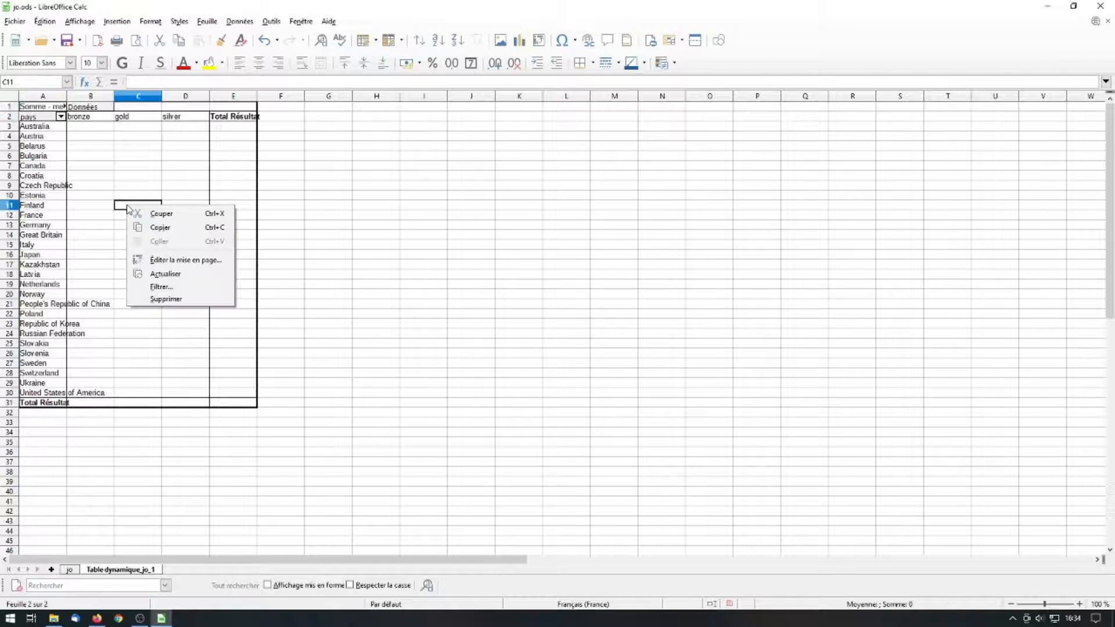
pyautogui.click(210, 268)
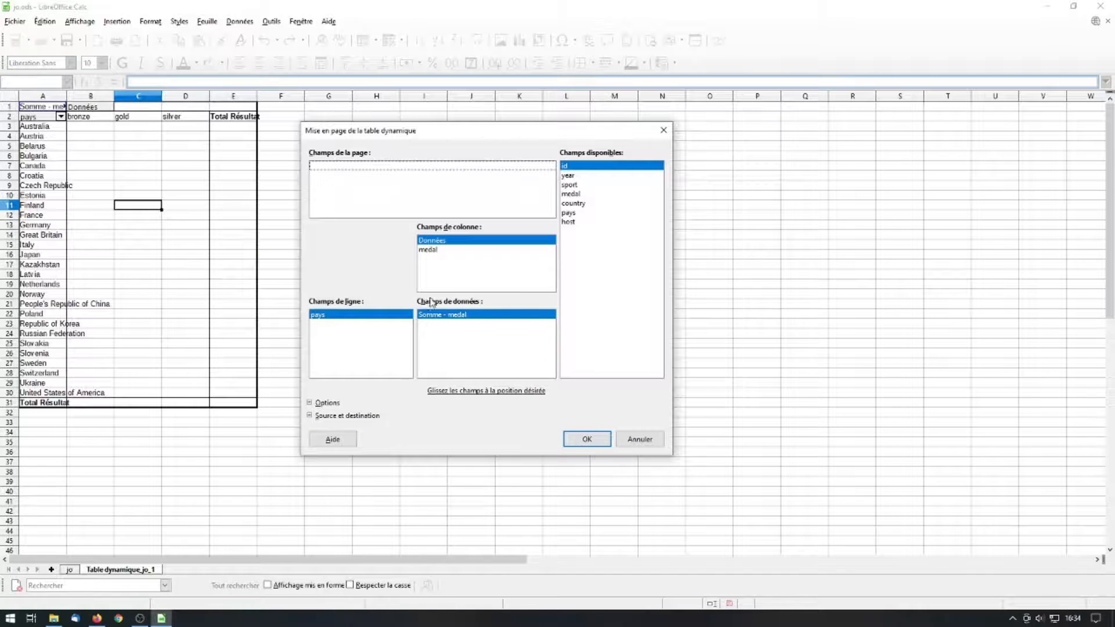
pyautogui.doubleClick(455, 315)
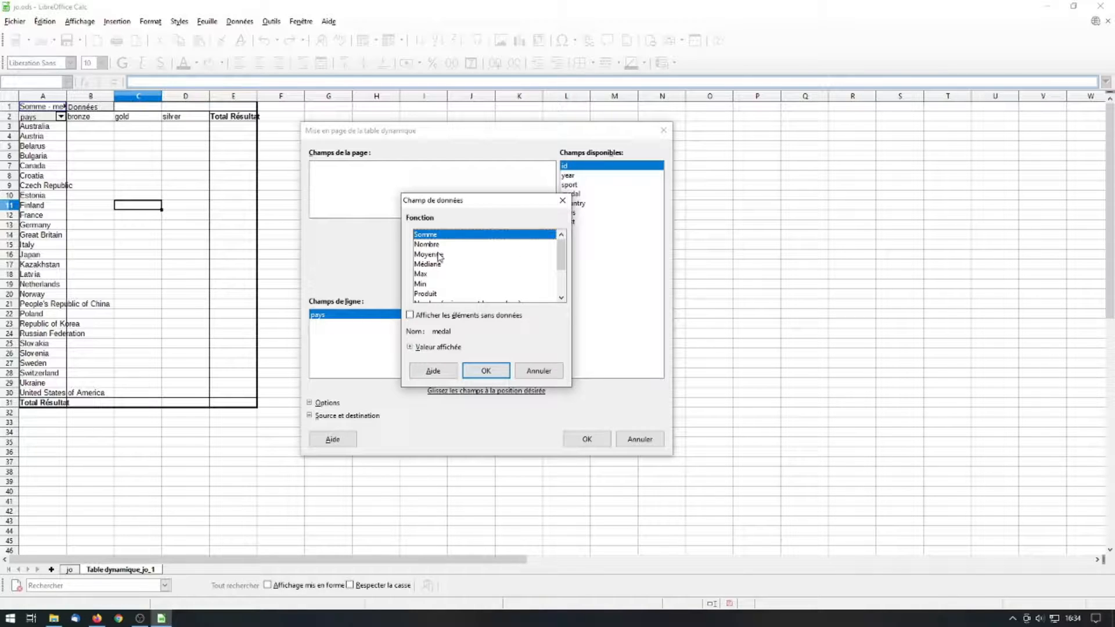
pyautogui.moveTo(559, 258)
pyautogui.mouseDown()
pyautogui.moveTo(561, 273)
pyautogui.moveTo(560, 254)
pyautogui.mouseUp()
pyautogui.click(440, 245)
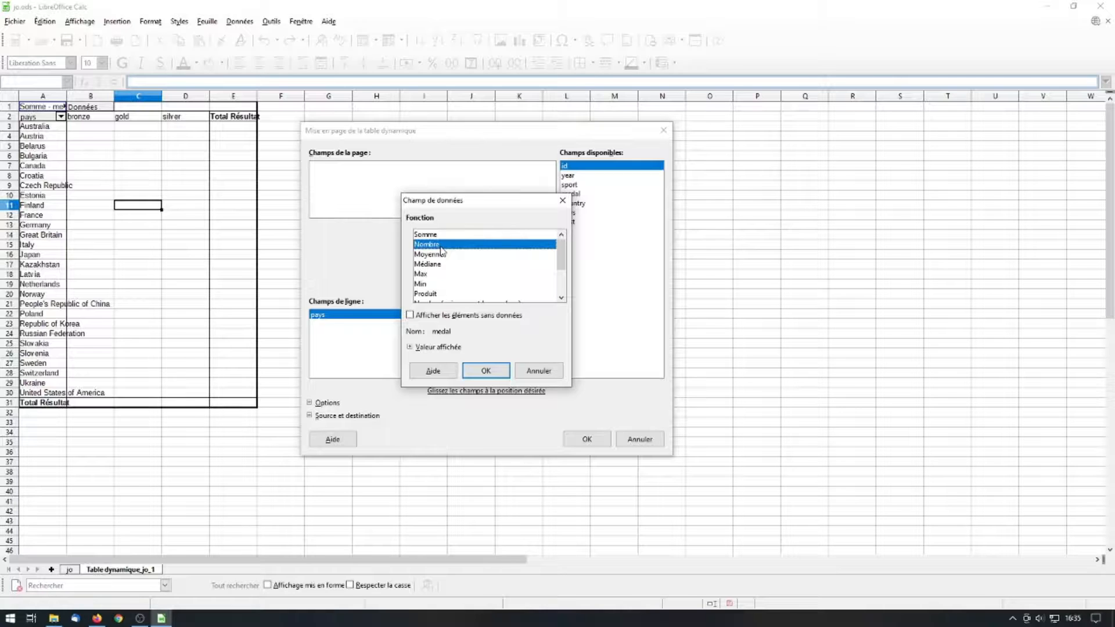
pyautogui.click(487, 372)
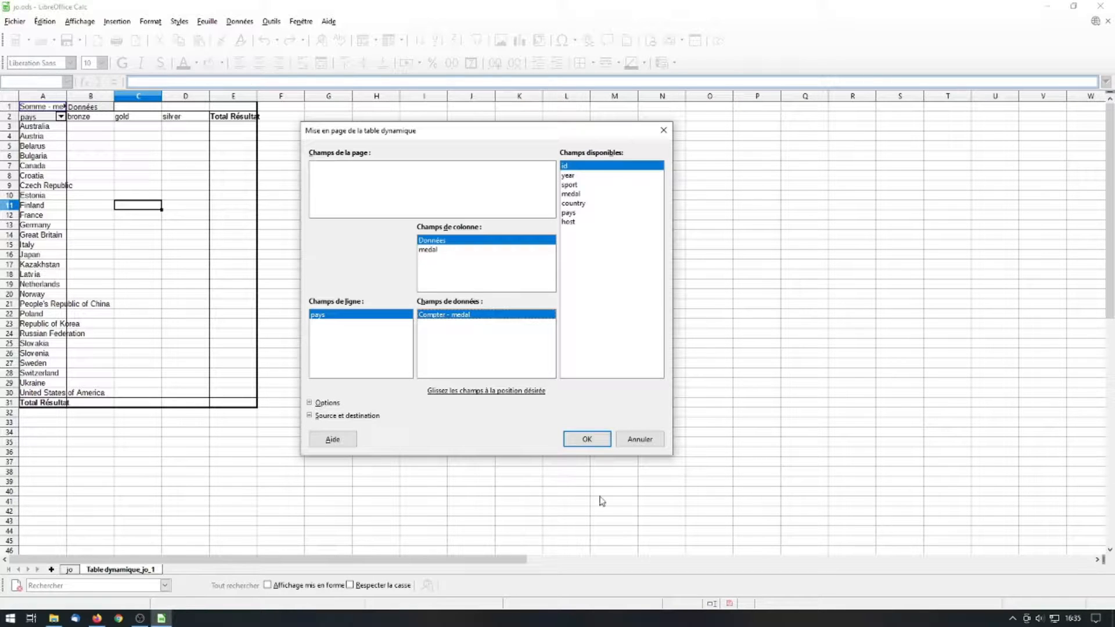
pyautogui.click(587, 439)
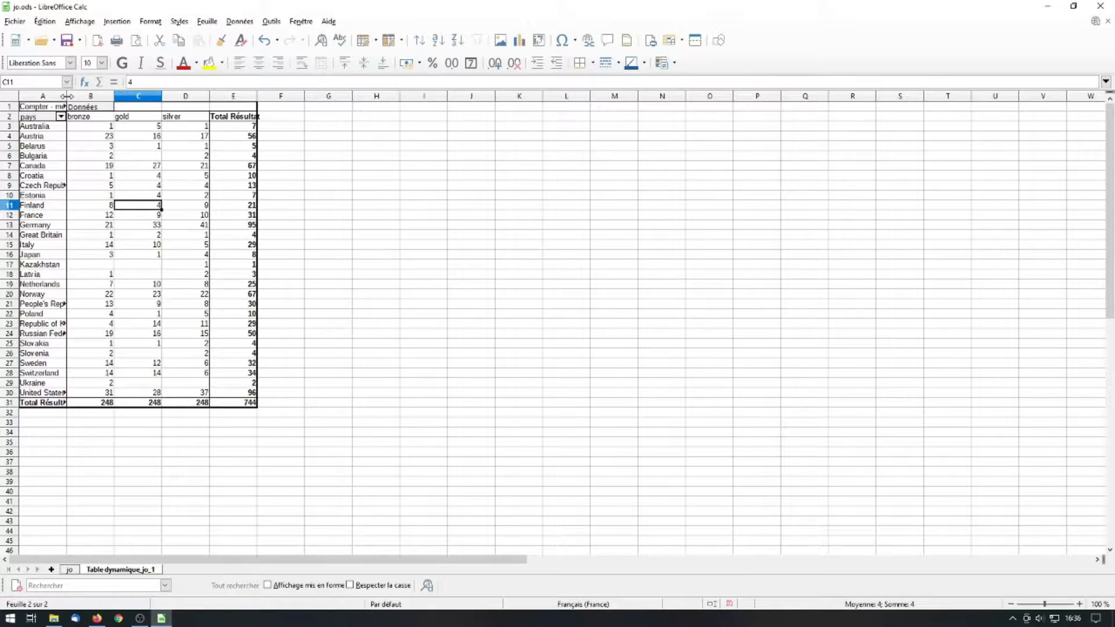
# Widen column A to fit the full country names and rename the pivot table sheet medaille_pays
pyautogui.moveTo(68, 96); pyautogui.dragTo(103, 96)
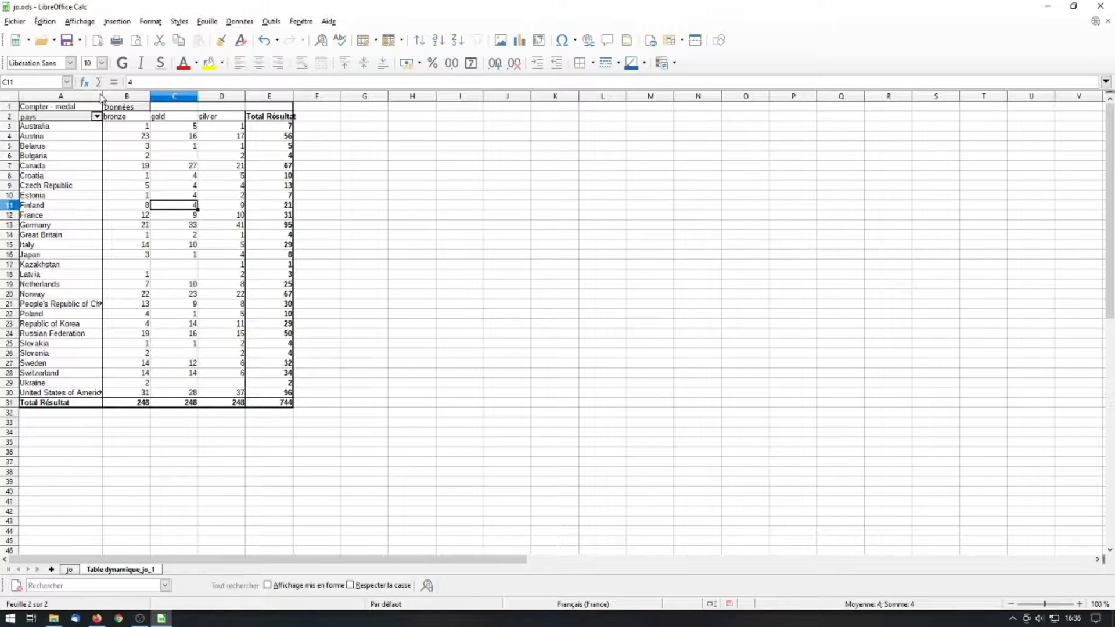
pyautogui.moveTo(103, 96)
pyautogui.mouseDown()
pyautogui.moveTo(136, 96)
pyautogui.moveTo(123, 97)
pyautogui.mouseUp()
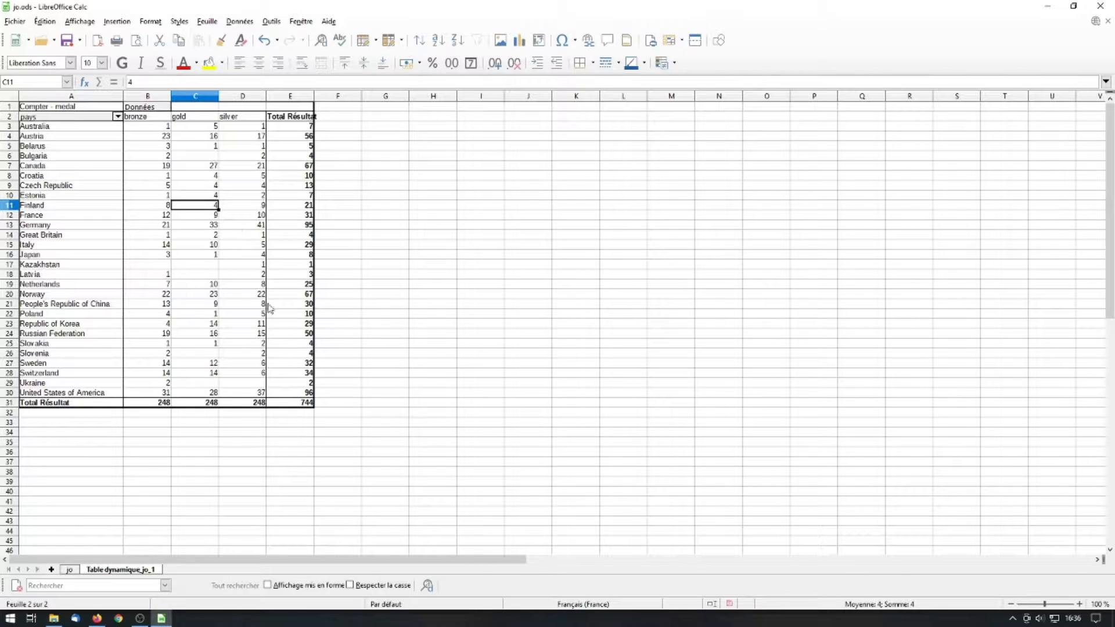
pyautogui.rightClick(109, 574)
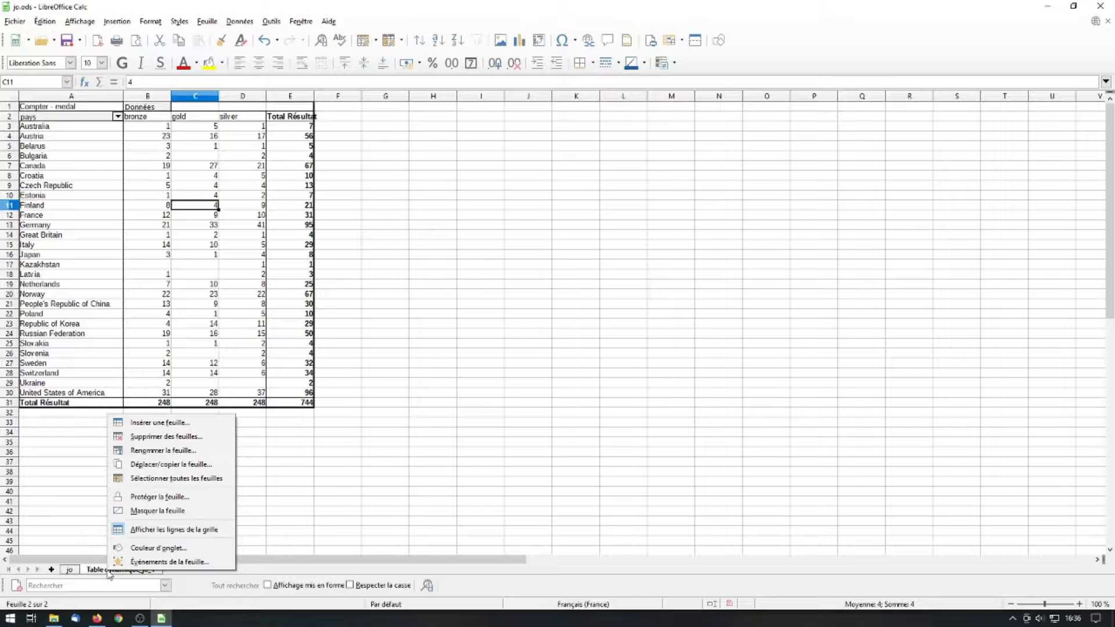
pyautogui.click(160, 451)
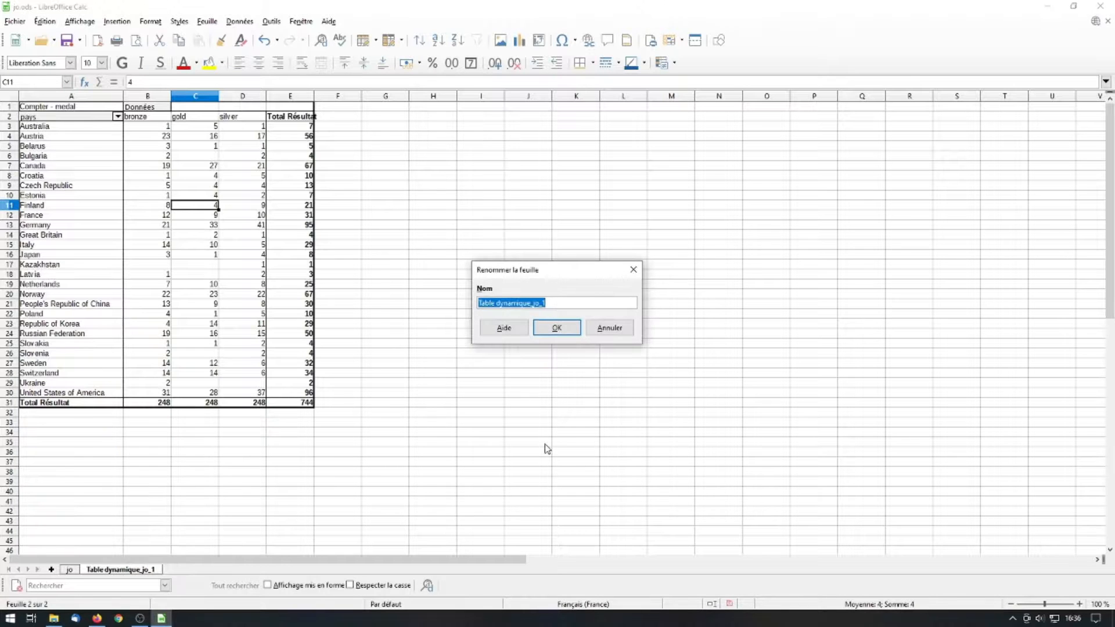
pyautogui.write('medaille')
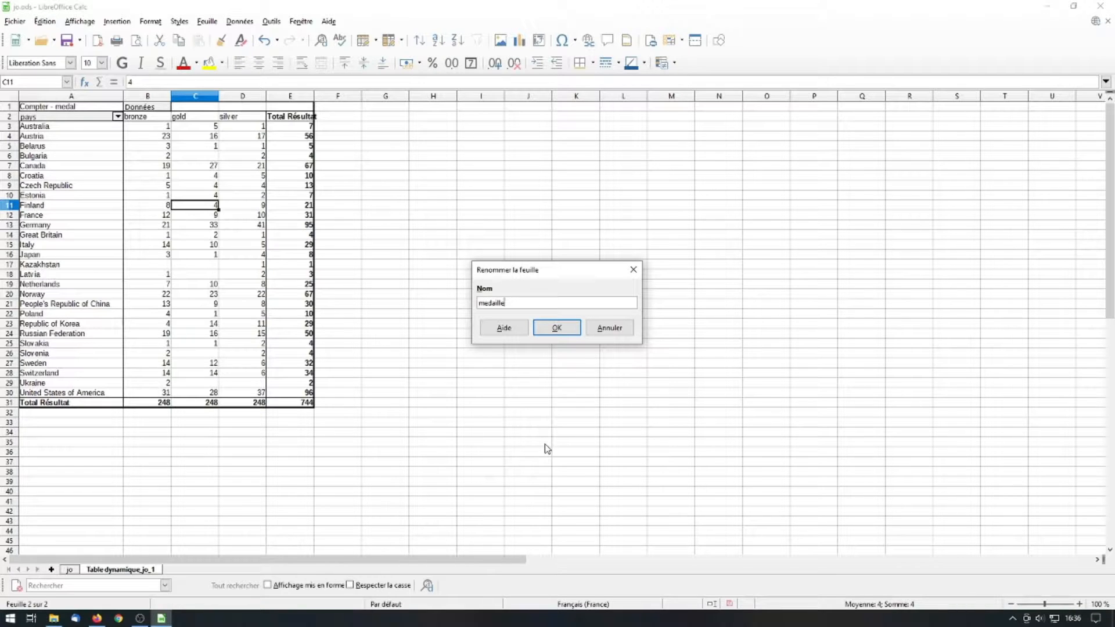
pyautogui.write('_pays')
pyautogui.click(557, 329)
# Start another pivot table from the data on sheet jo, using the active selection as source
pyautogui.click(69, 572)
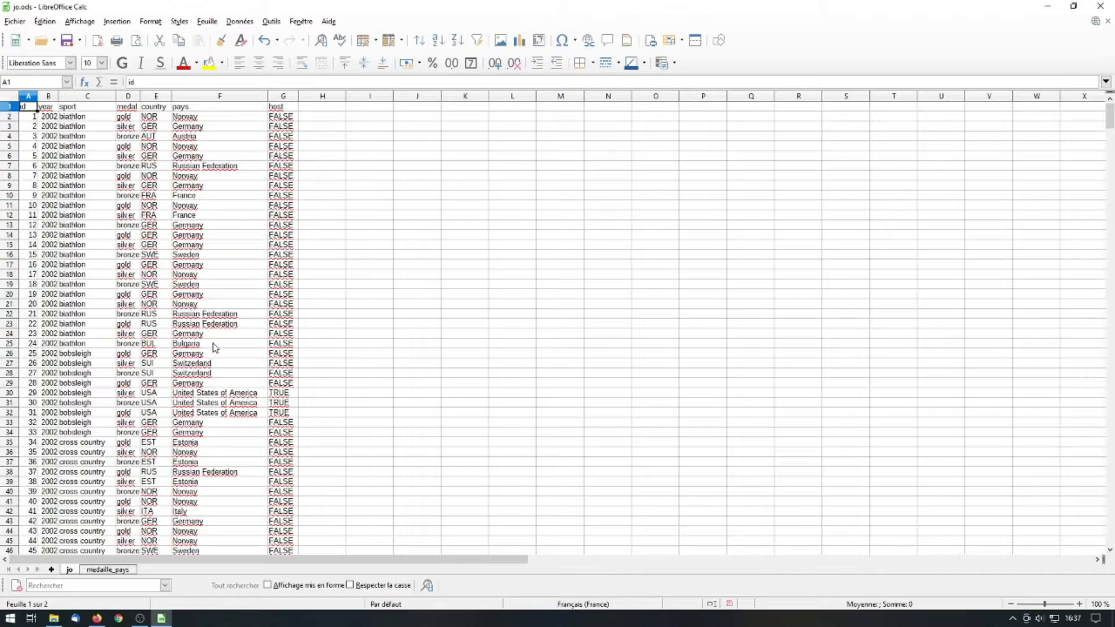
pyautogui.click(214, 345)
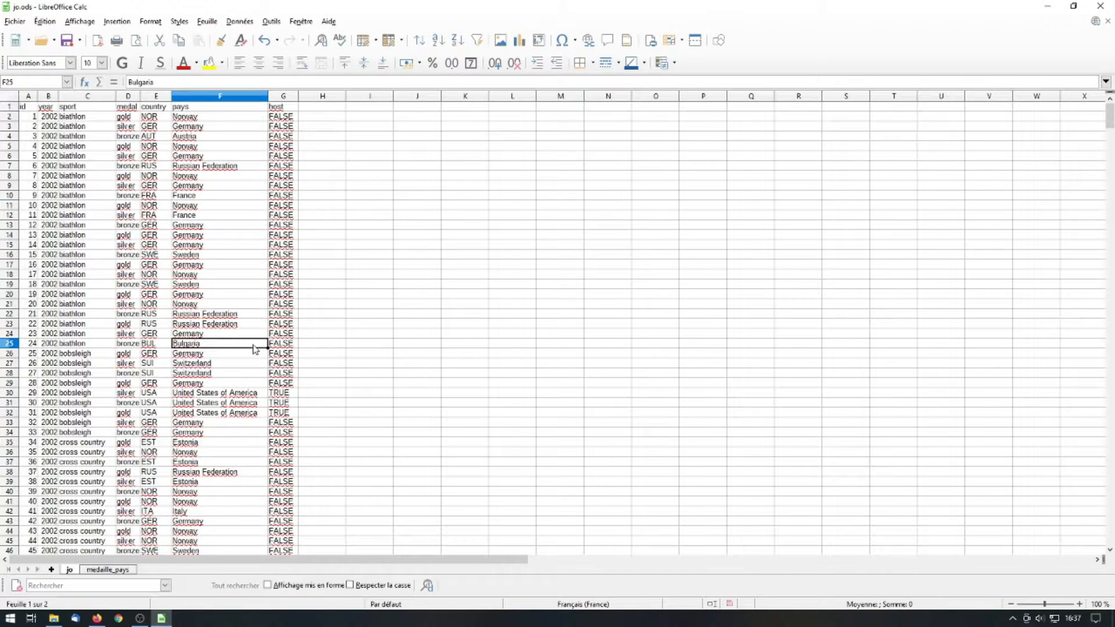
pyautogui.click(238, 23)
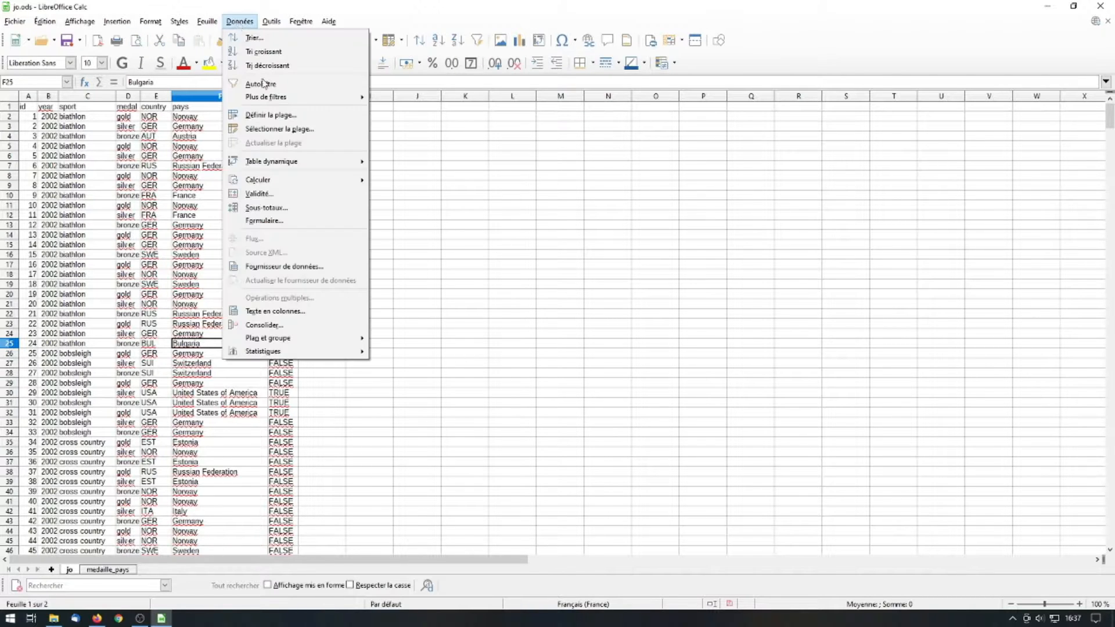
pyautogui.moveTo(296, 162)
pyautogui.click(430, 163)
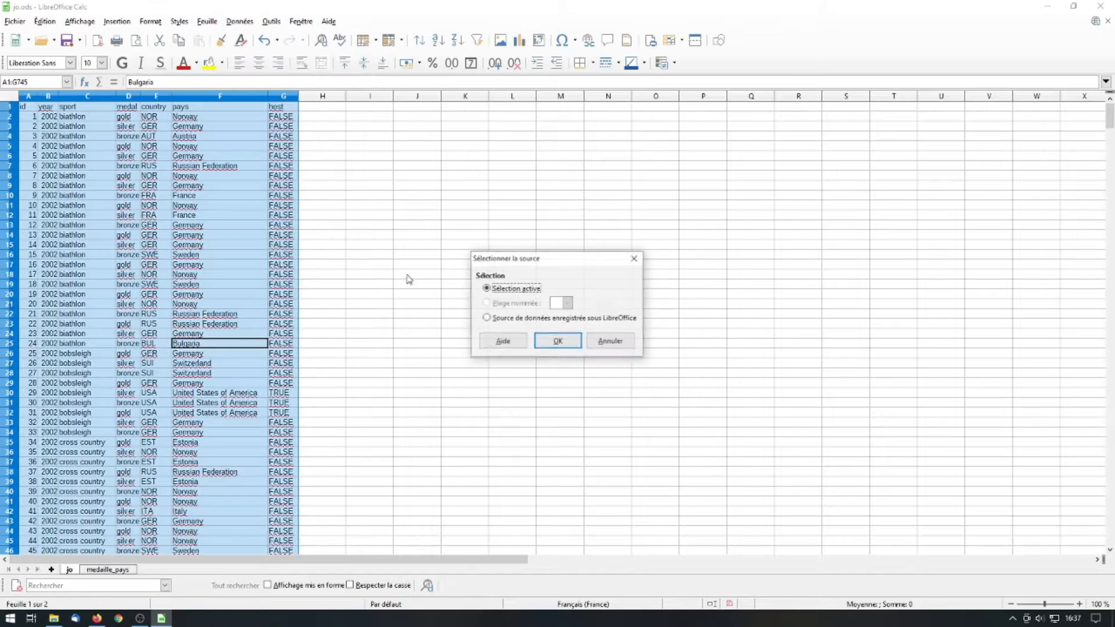
pyautogui.click(555, 343)
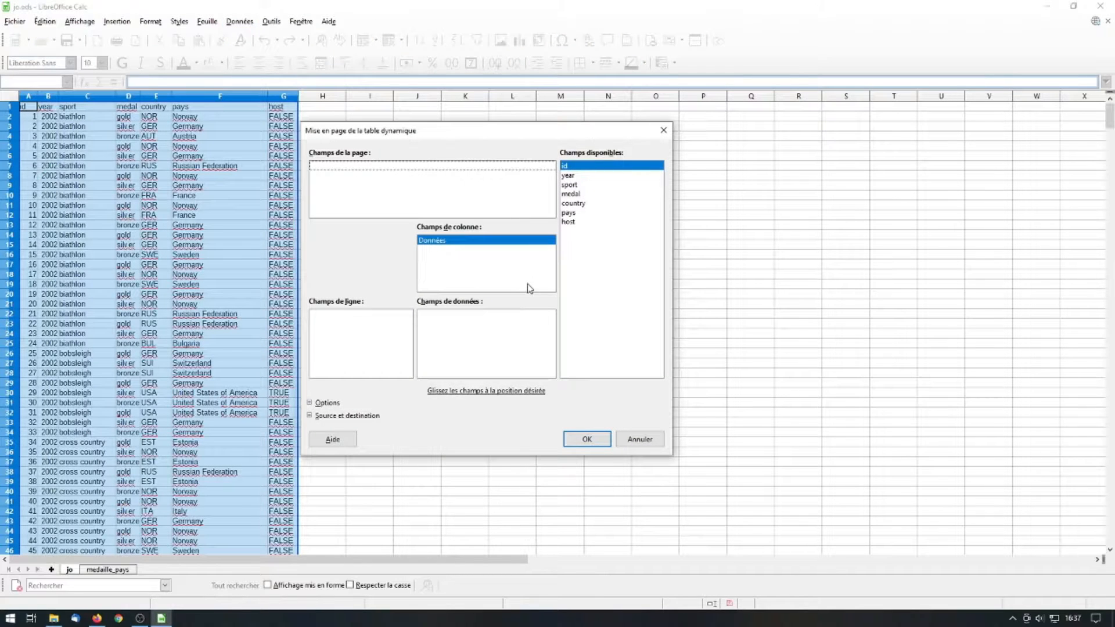
# Create the pivot table with pays as row field, year as column field and medal as data field using the Nombre function
pyautogui.moveTo(569, 215); pyautogui.dragTo(378, 342)
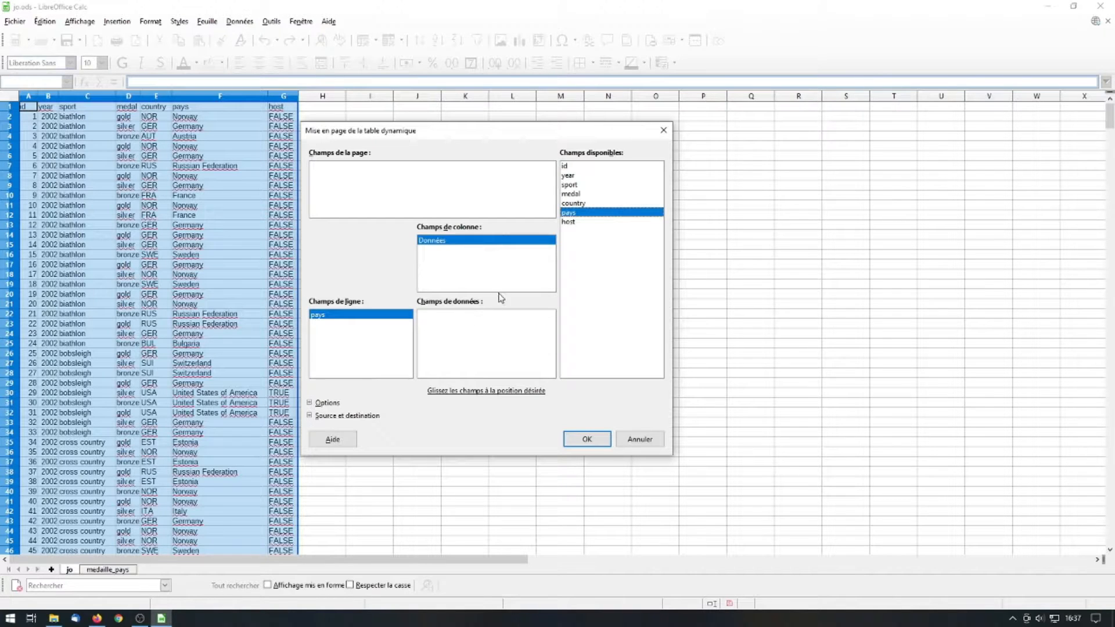
pyautogui.moveTo(574, 193); pyautogui.dragTo(473, 327)
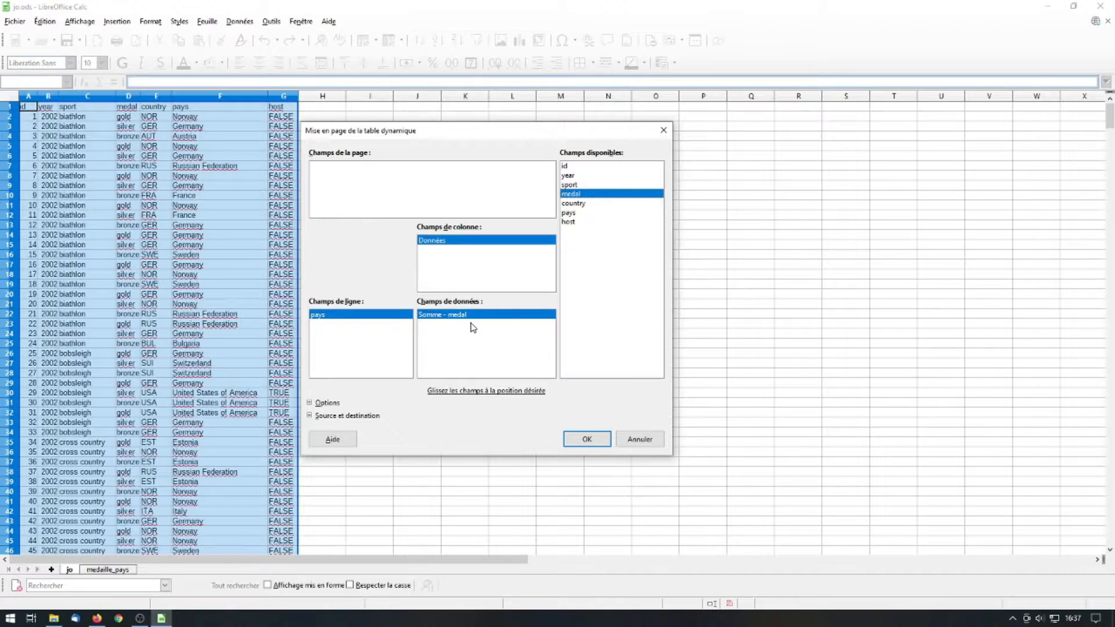
pyautogui.doubleClick(433, 317)
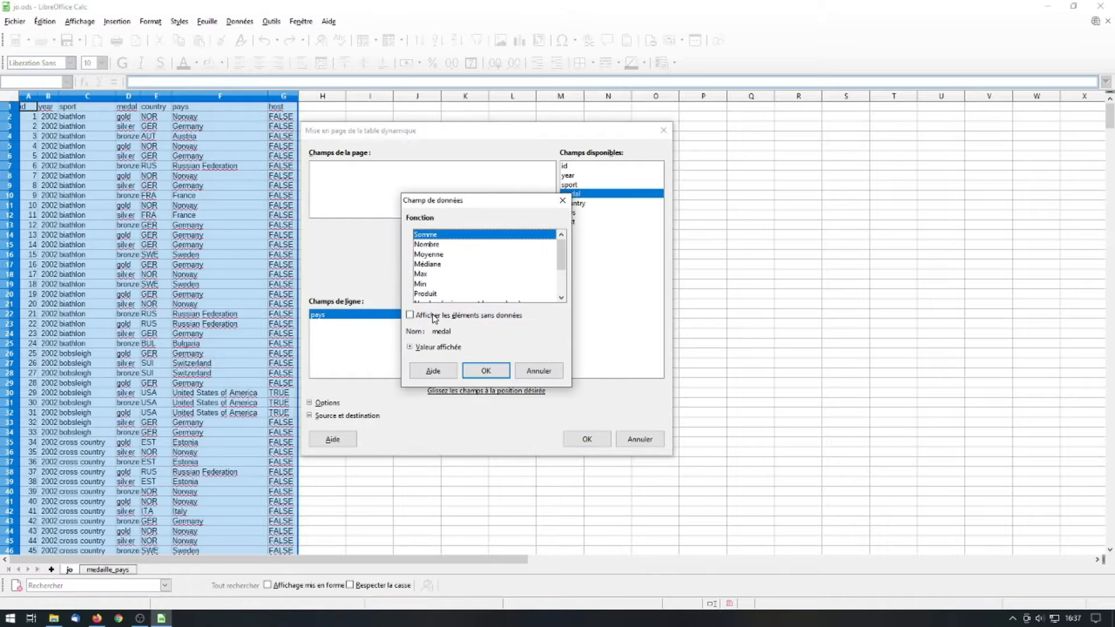
pyautogui.click(432, 244)
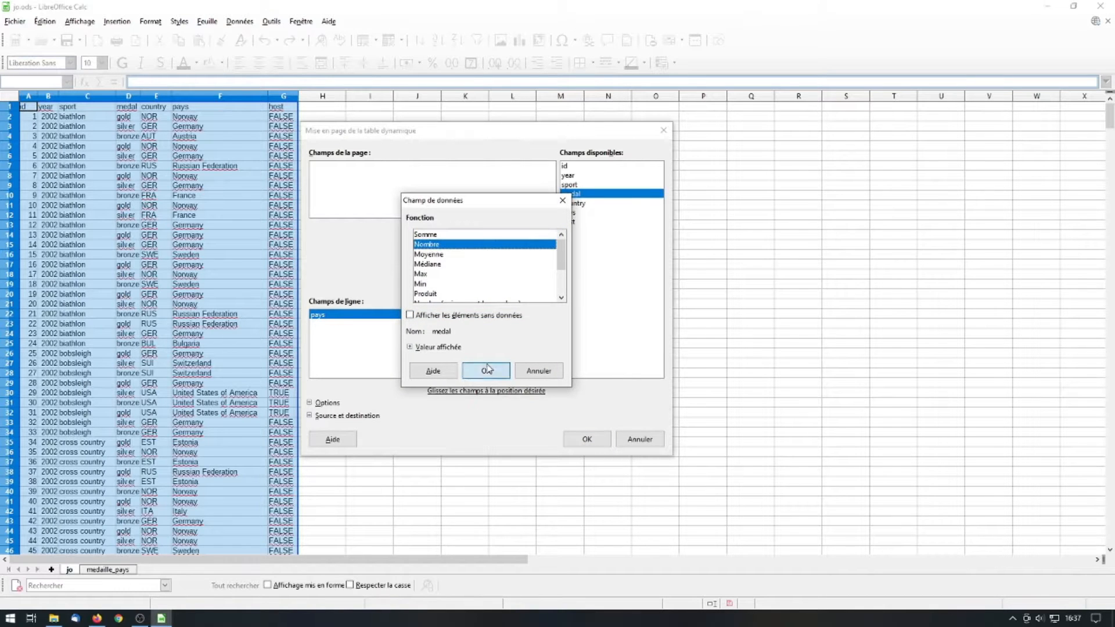
pyautogui.click(483, 371)
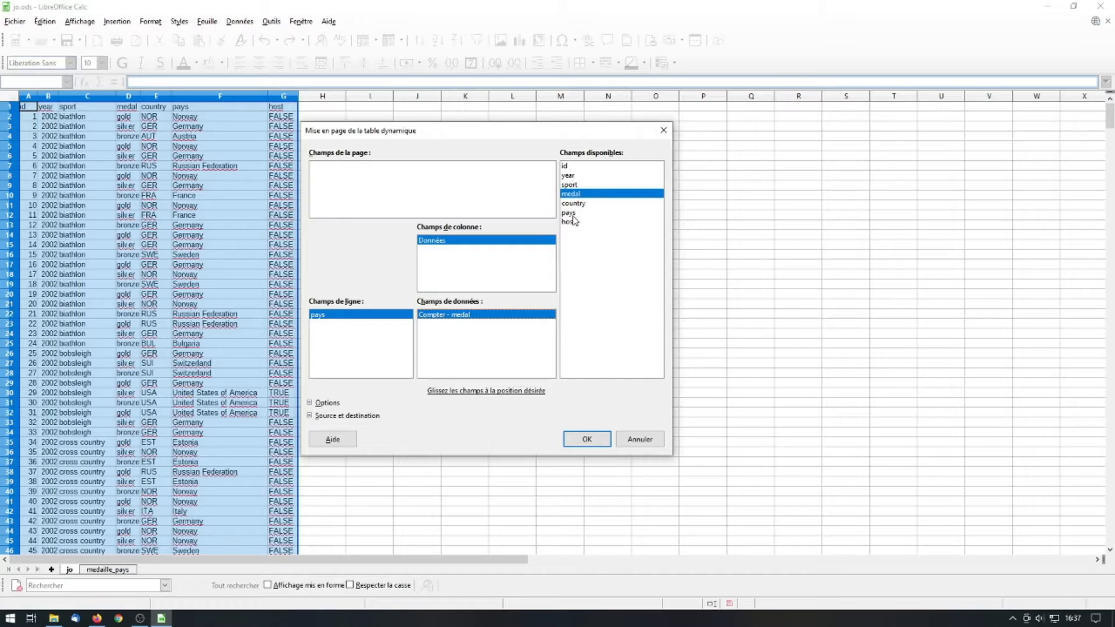
pyautogui.moveTo(568, 176); pyautogui.dragTo(469, 262)
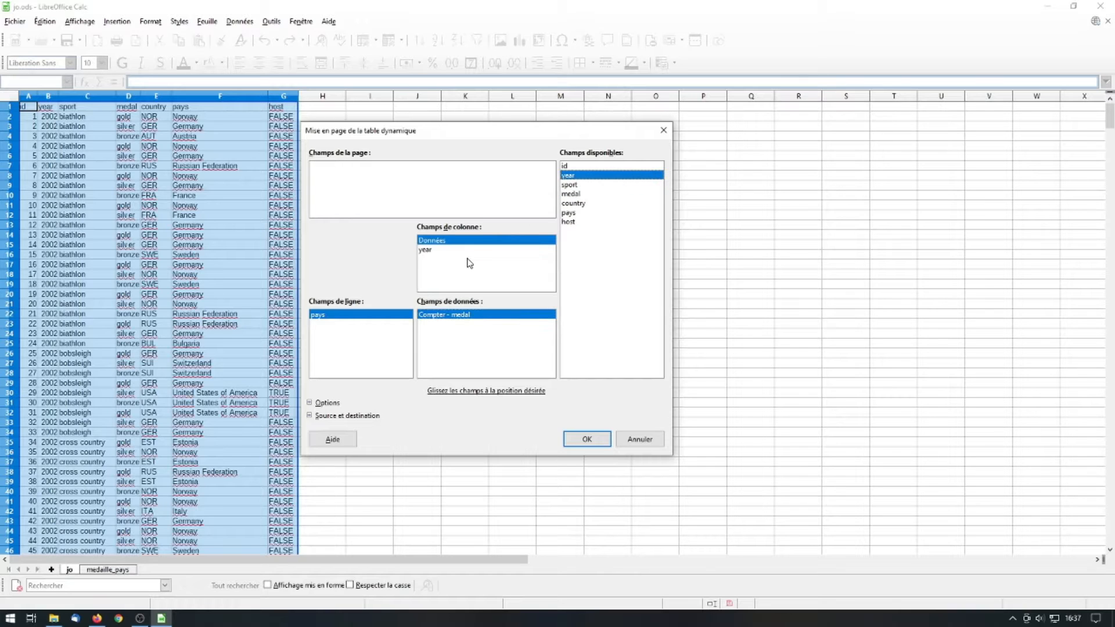
pyautogui.click(586, 439)
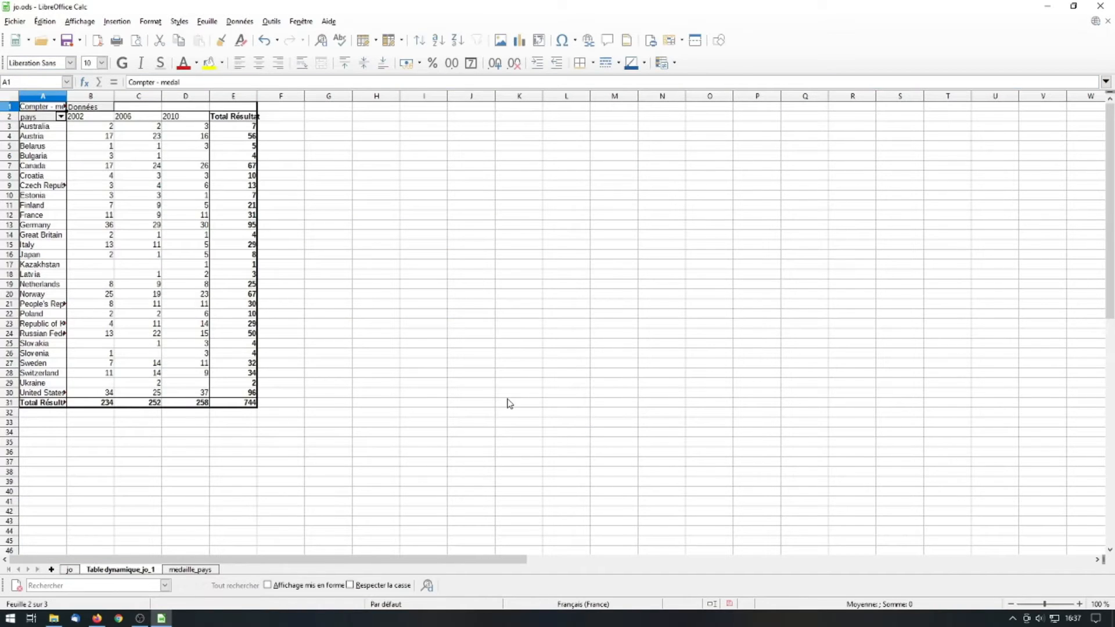